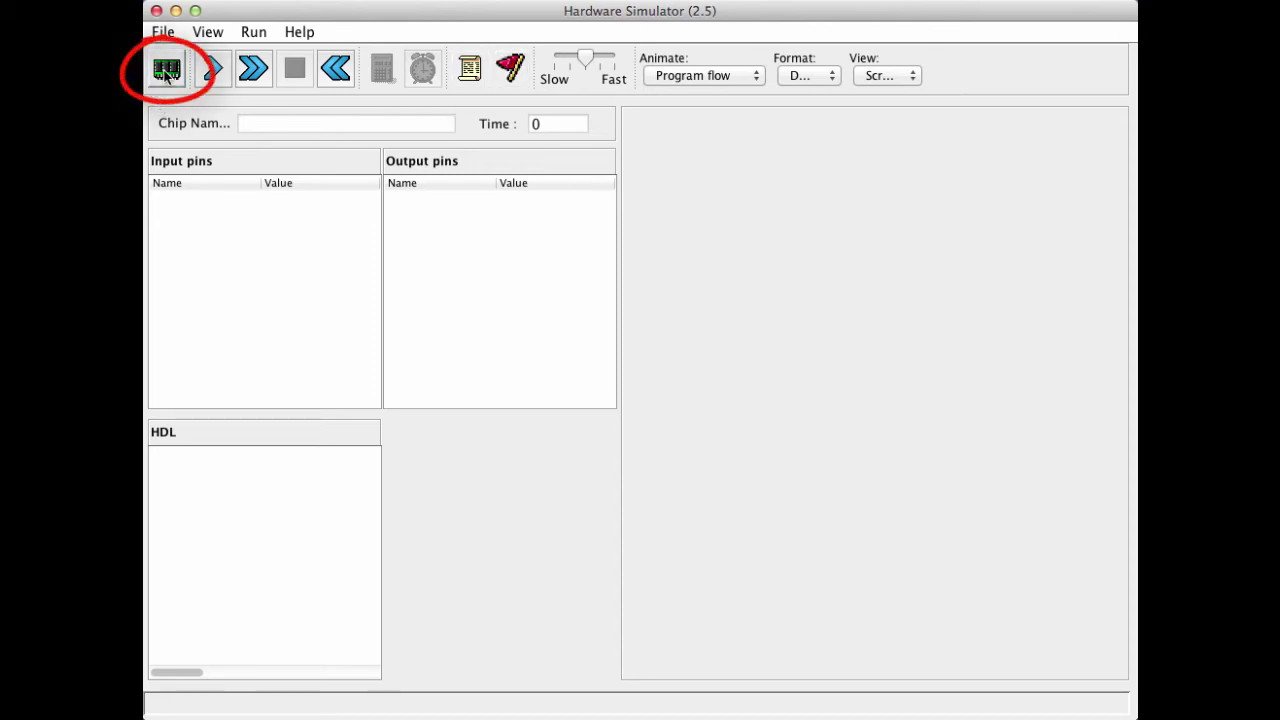
Load Screen.hdl from the builtInChips folder into the simulator
left_click(167, 72)
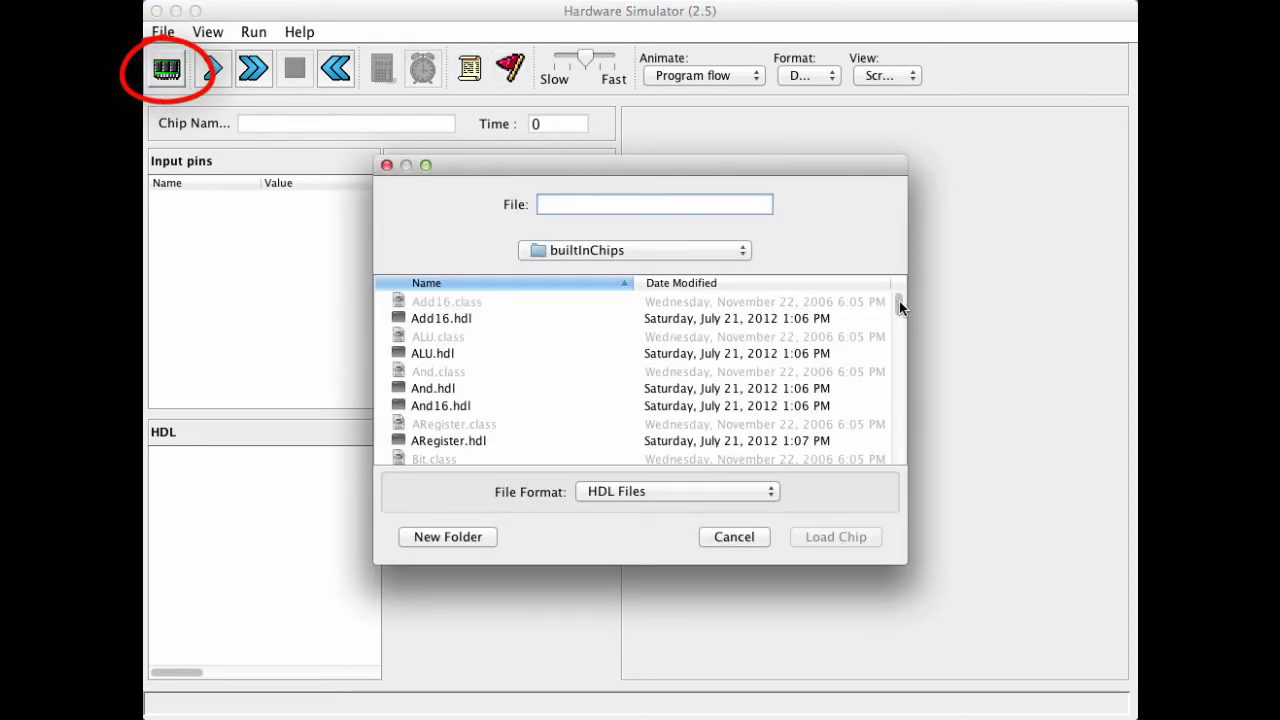
left_click_drag(899, 301, 893, 452)
left_click(456, 421)
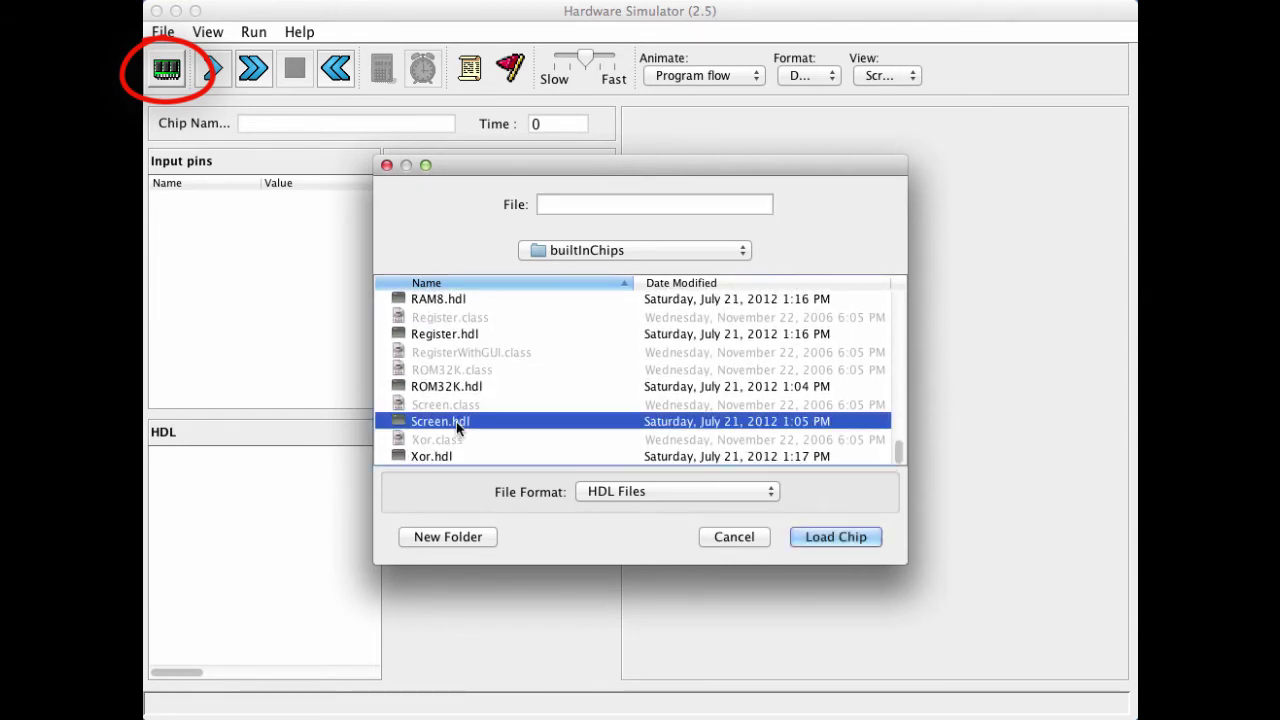
left_click(821, 537)
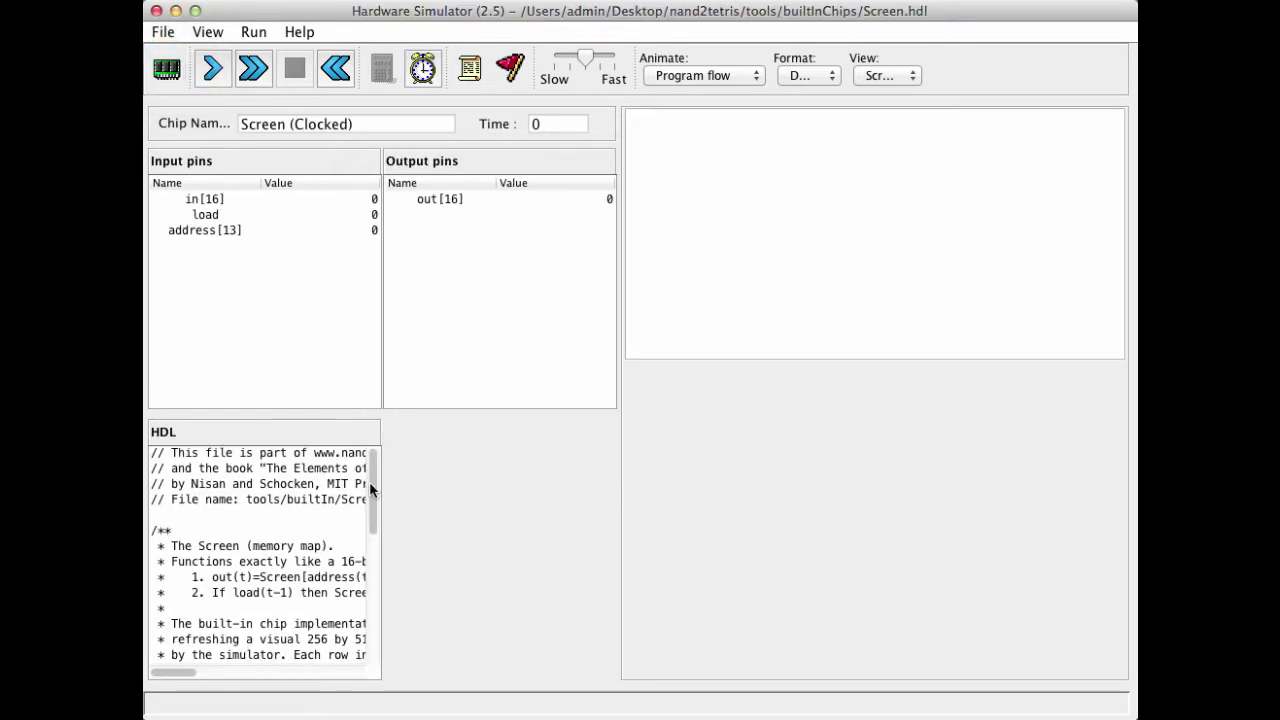
Scroll the HDL panel down to show the CHIP Screen in, load, address and out declarations
left_click_drag(369, 481, 381, 617)
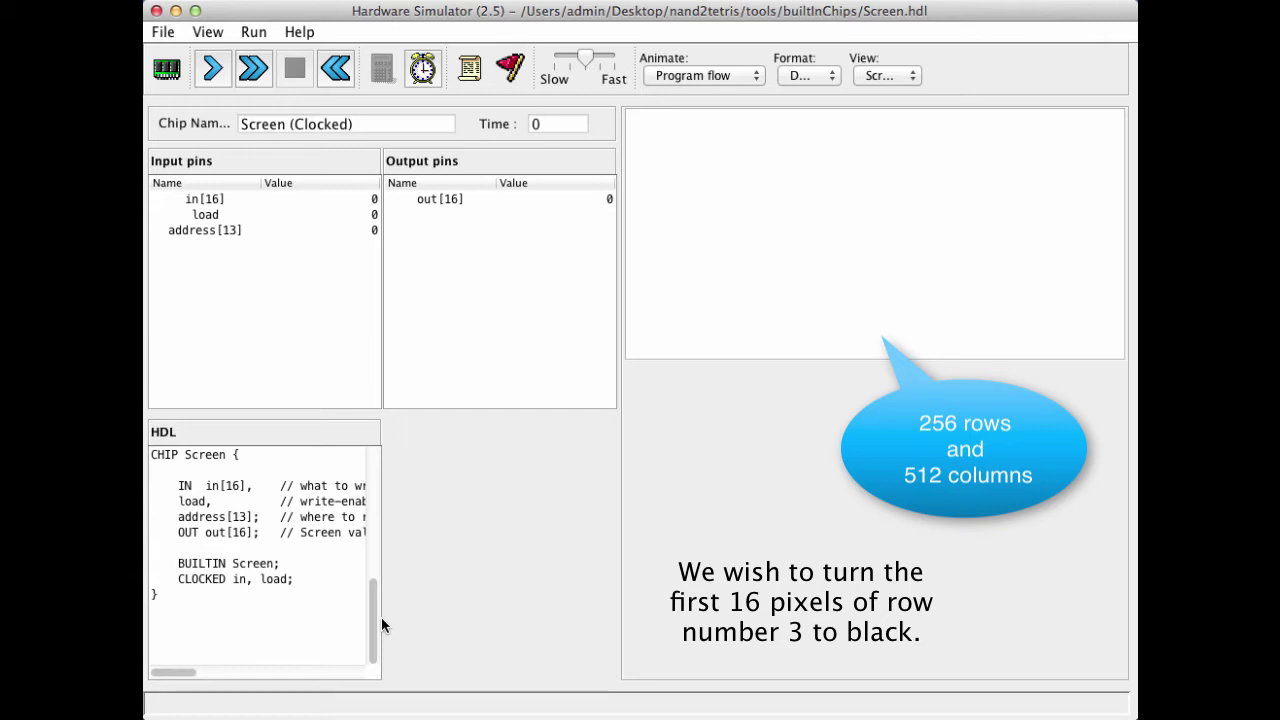
Set the address[13] input to 96 and the load input to 1
left_click(317, 233)
double_click(317, 233)
type("96")
key("Return")
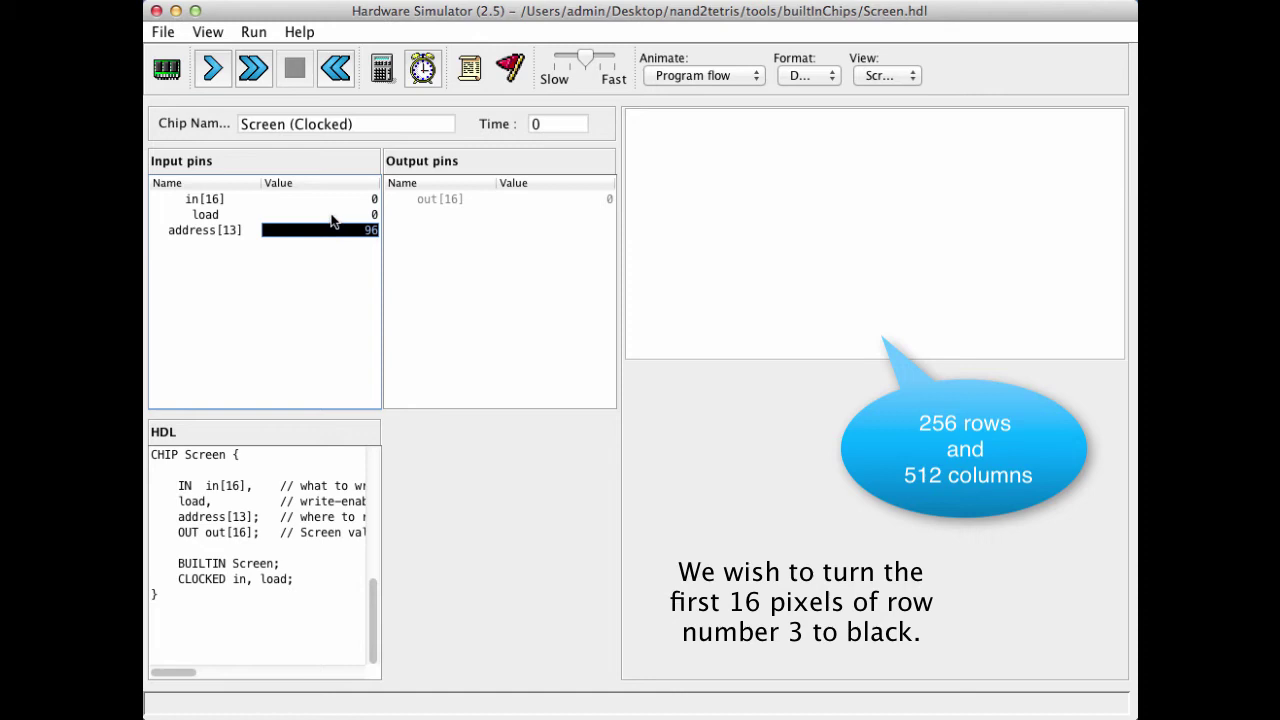
left_click(331, 215)
key("BackSpace")
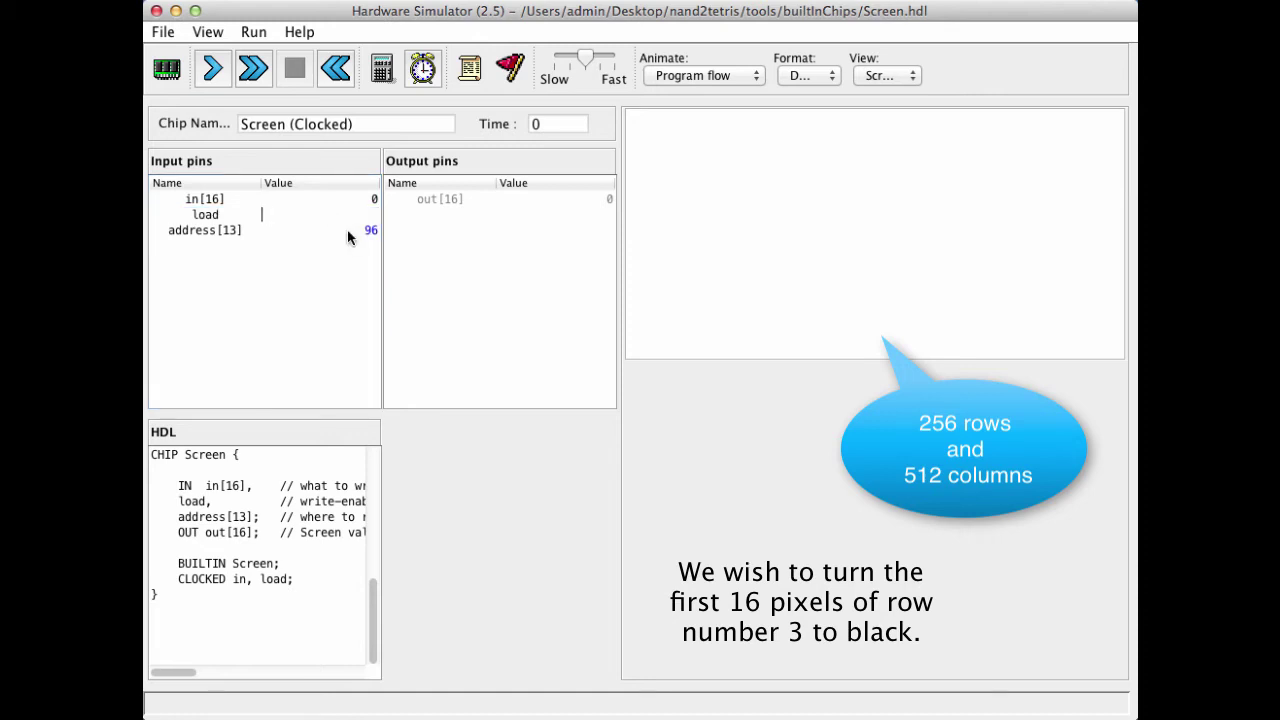
type("1")
key("Return")
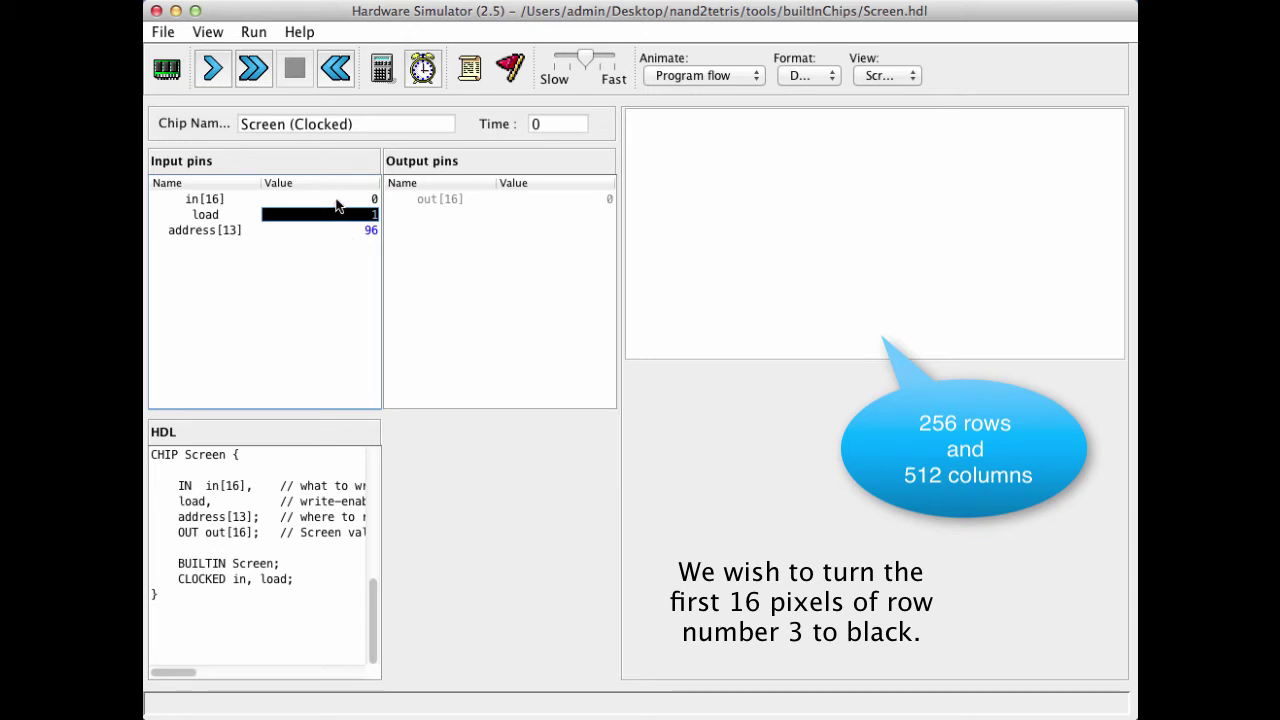
Set the in[16] input to -1
left_click(336, 201)
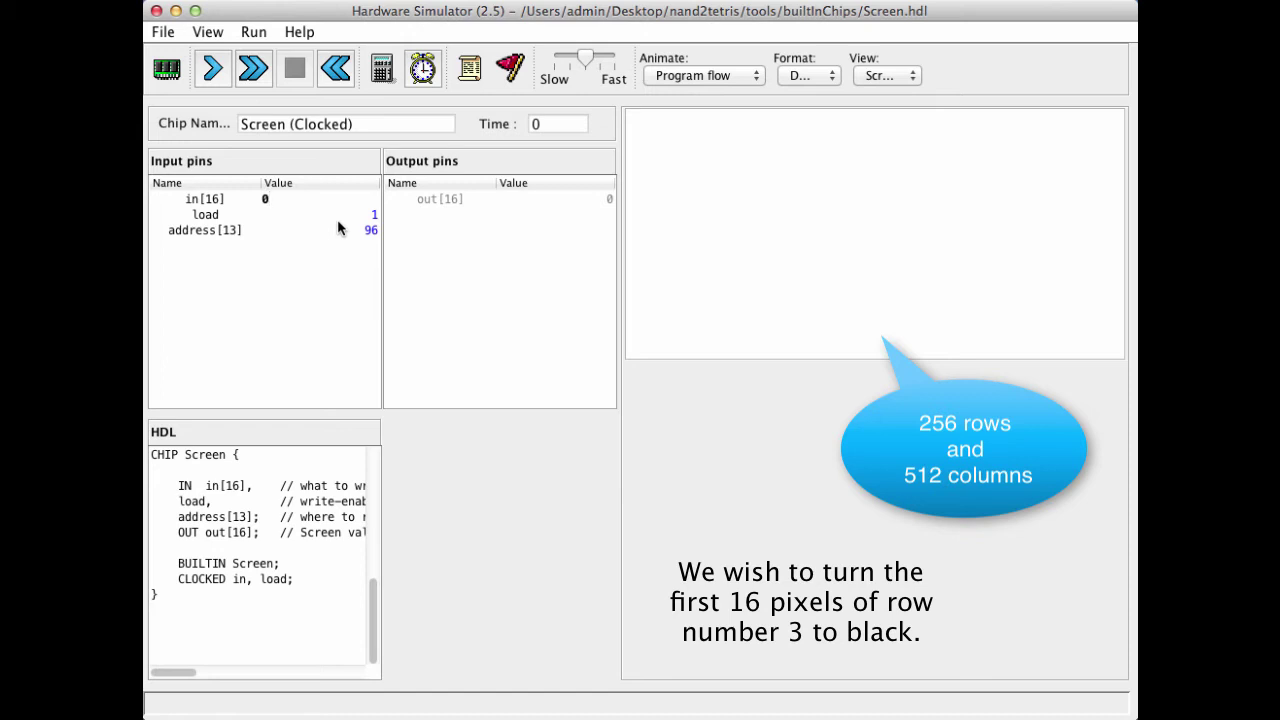
key("BackSpace")
type("-1")
key("Return")
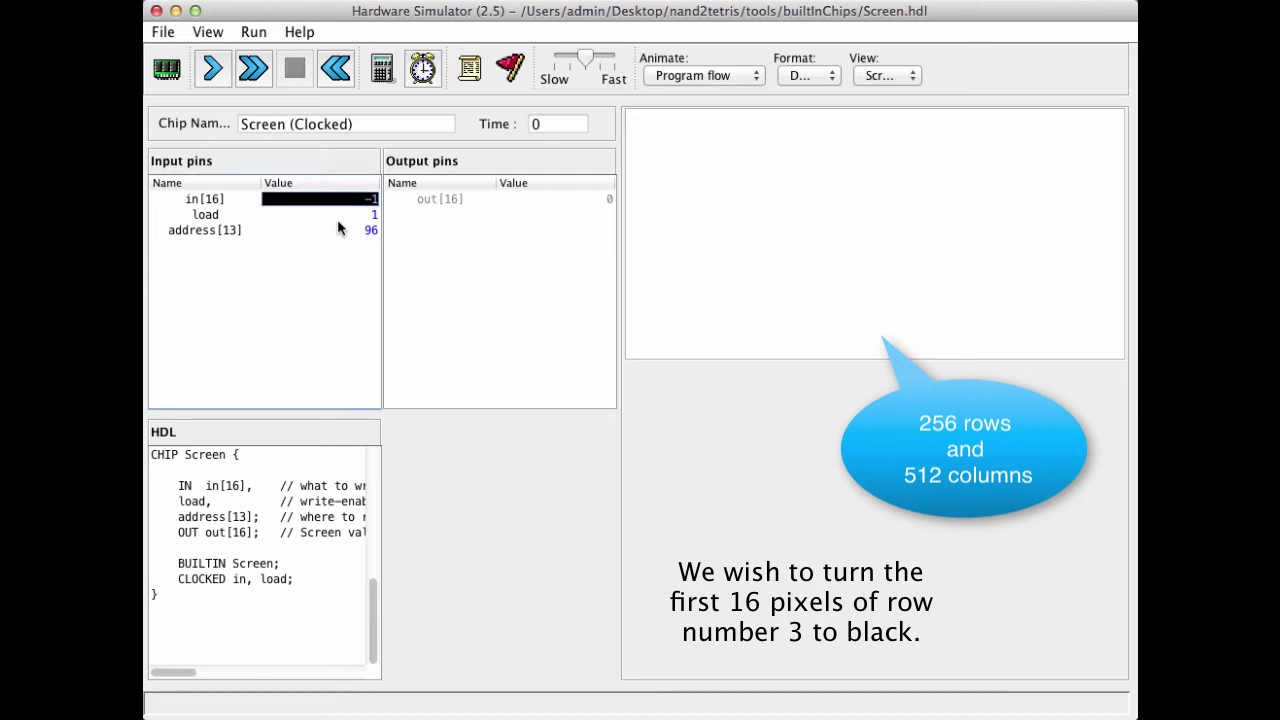
left_click(337, 224)
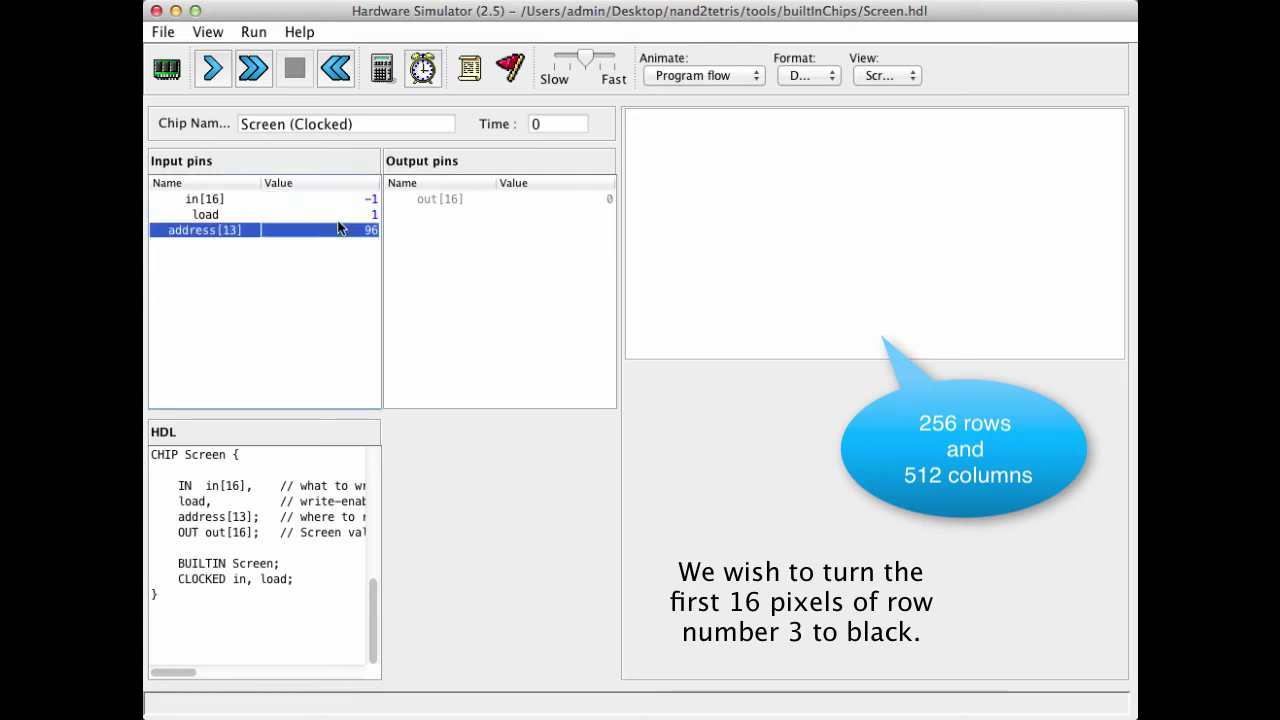
left_click(832, 72)
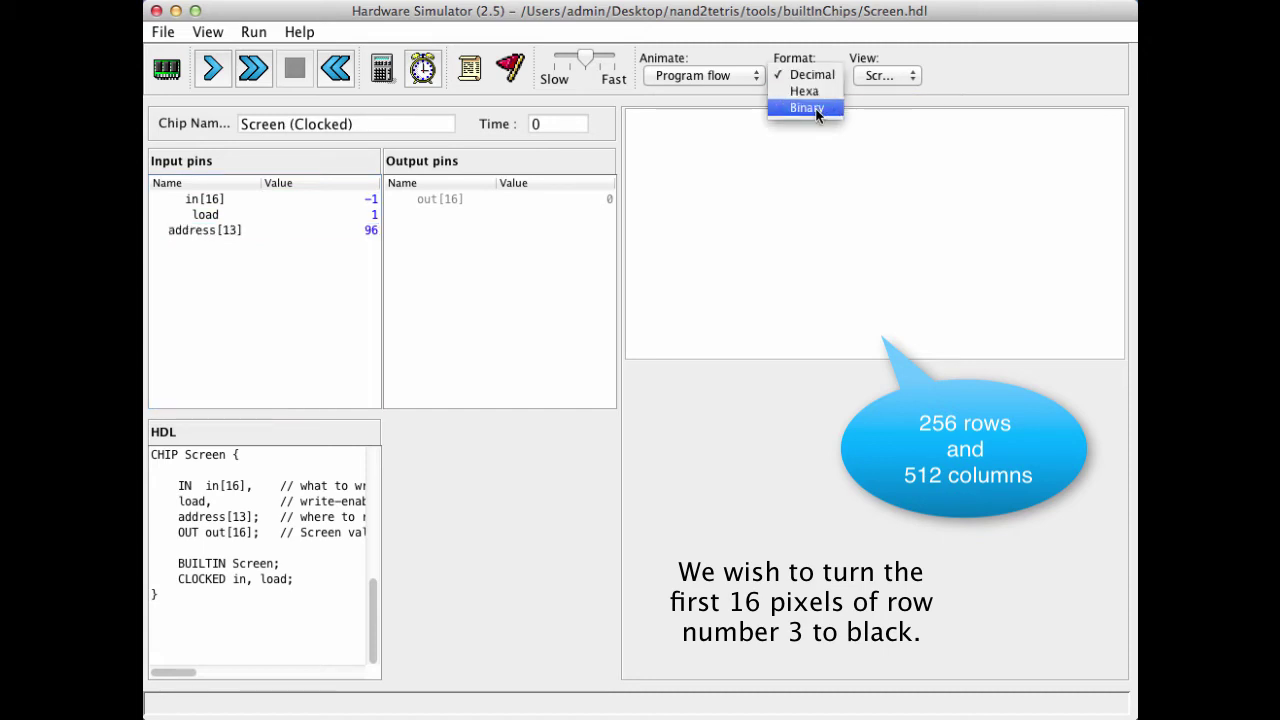
left_click(815, 108)
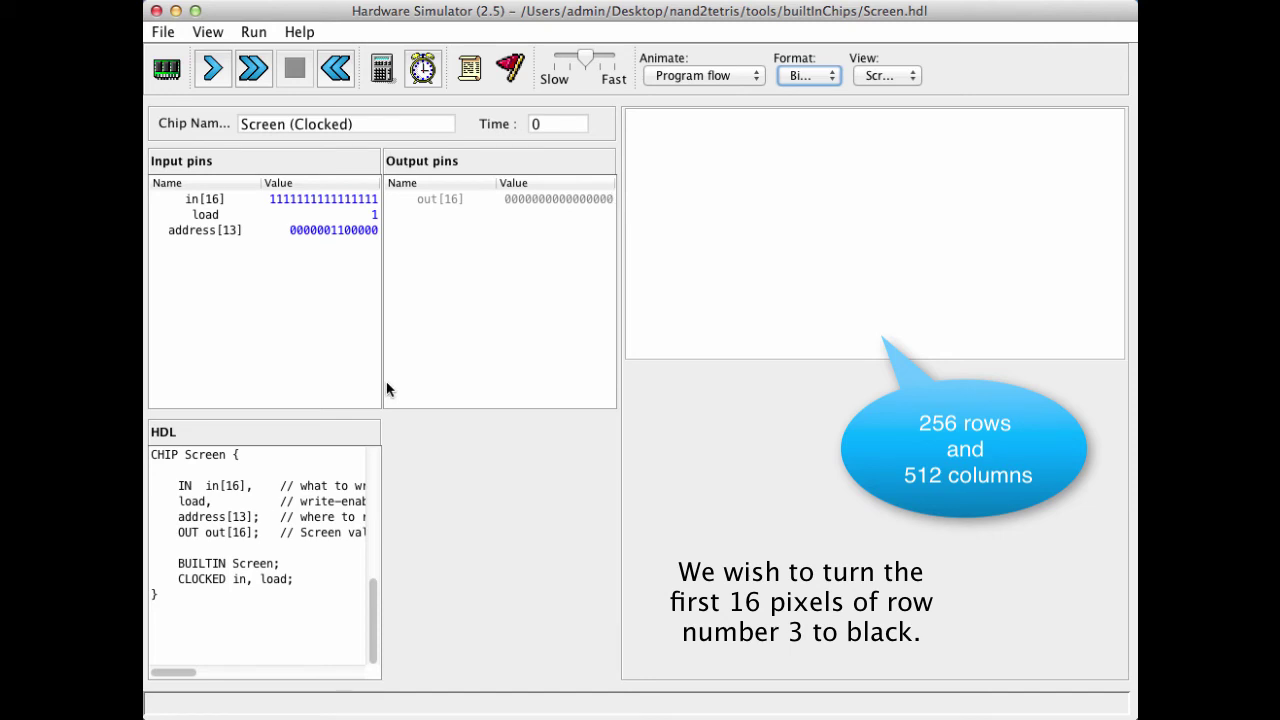
left_click(831, 76)
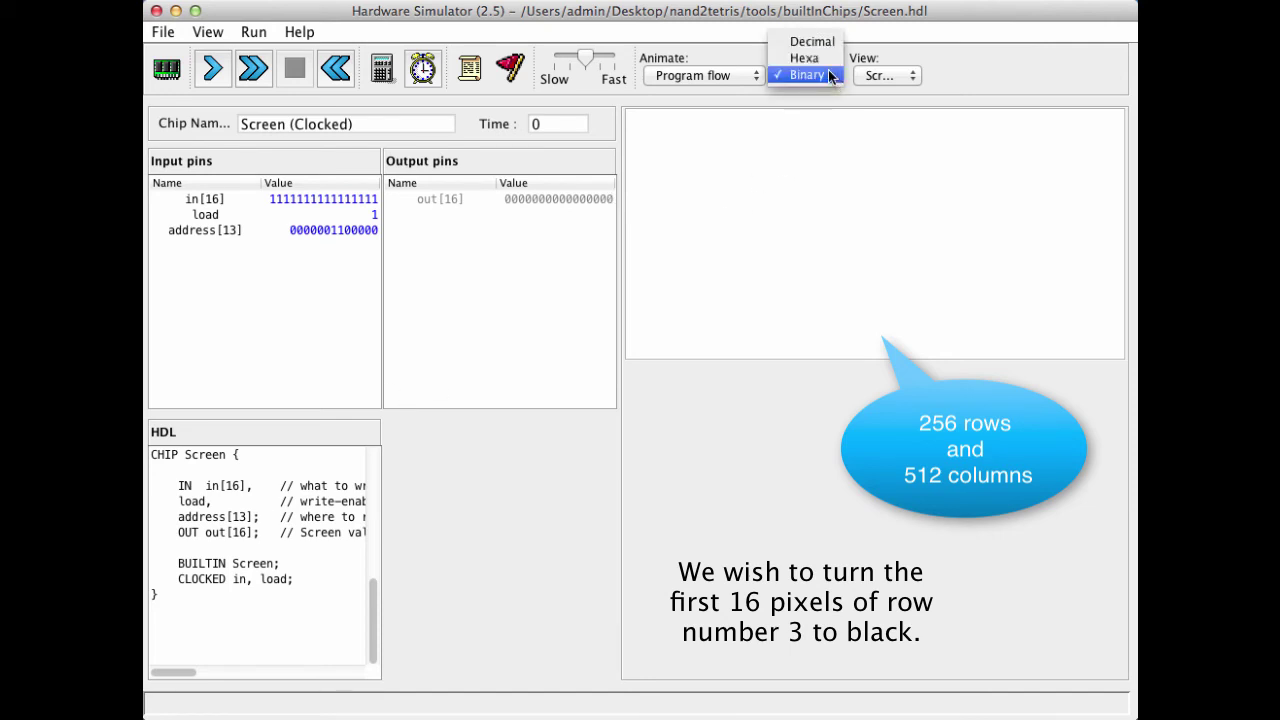
left_click(824, 43)
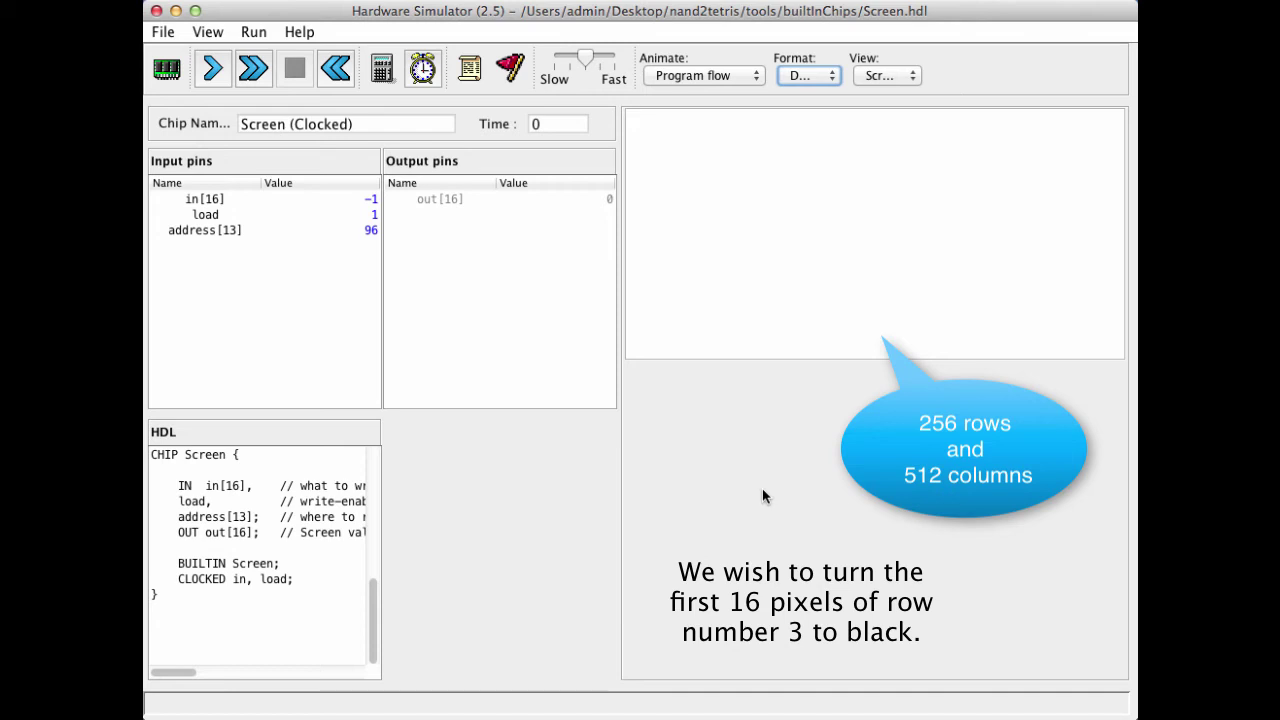
Clock one full tick-tock to time 1, writing -1 to address 96
left_click(422, 70)
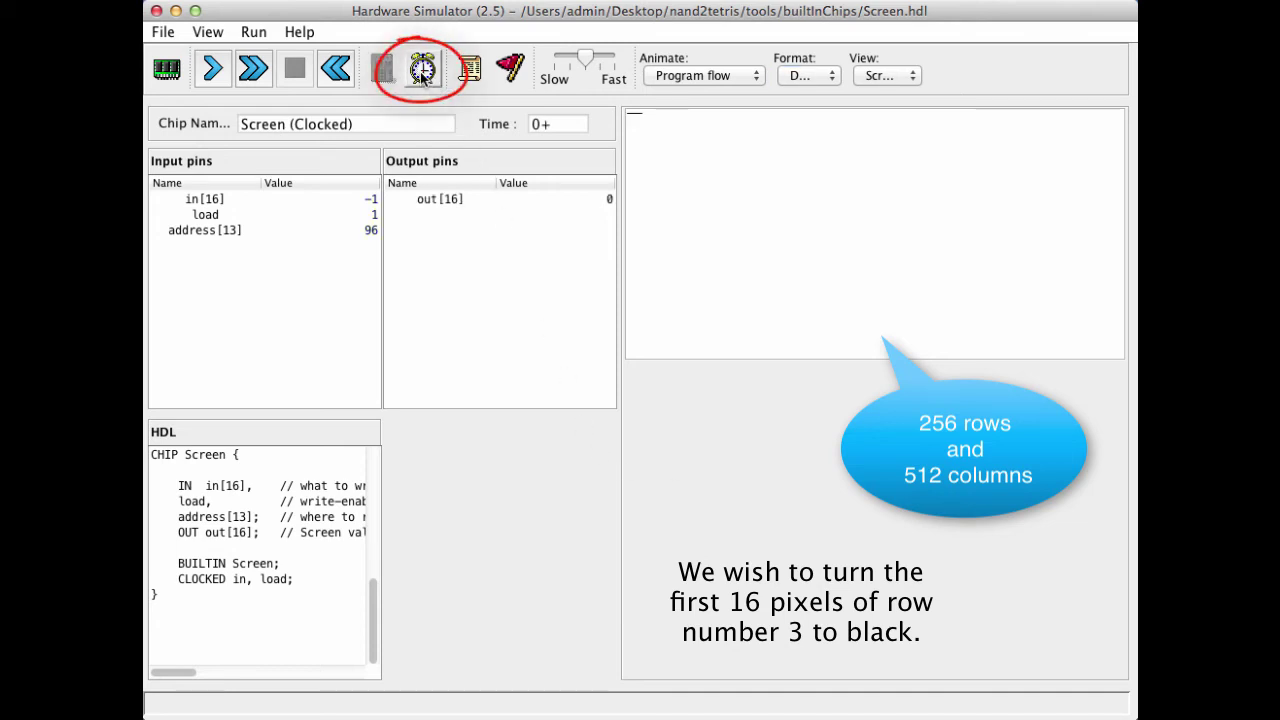
left_click(421, 72)
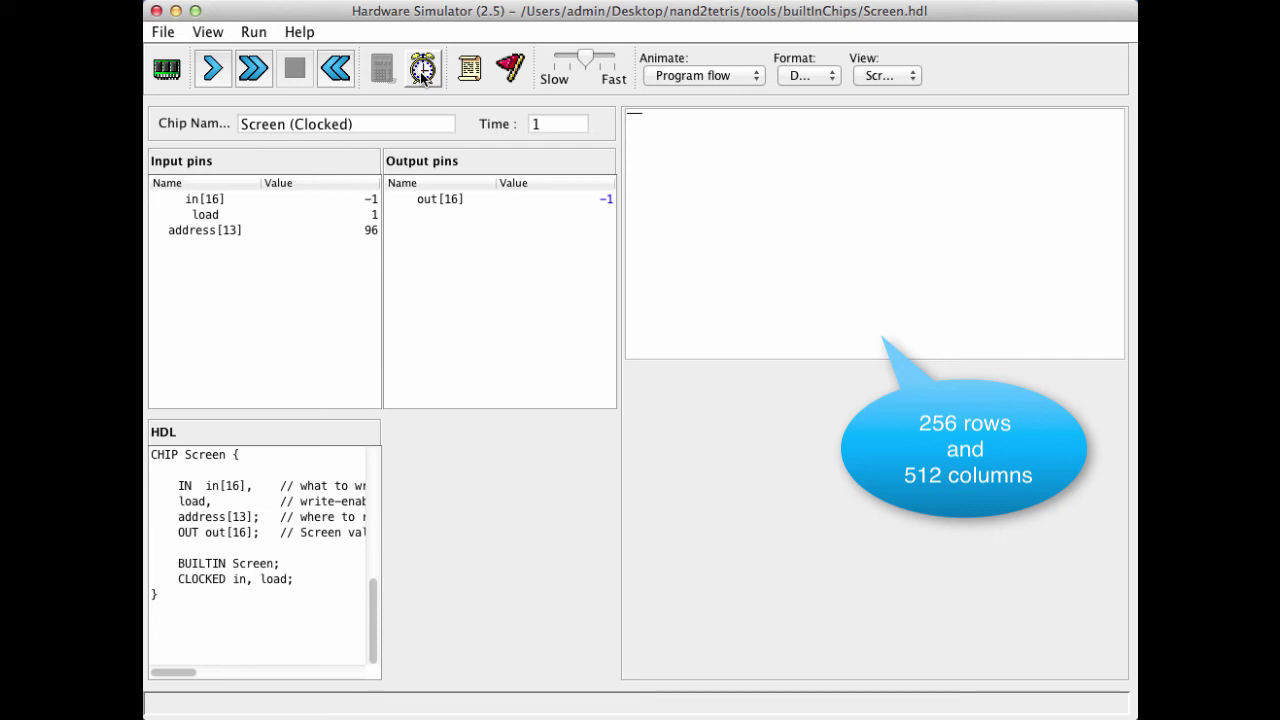
Change address[13] from 96 to 3045 and in[16] from -1 to 17
left_click(345, 232)
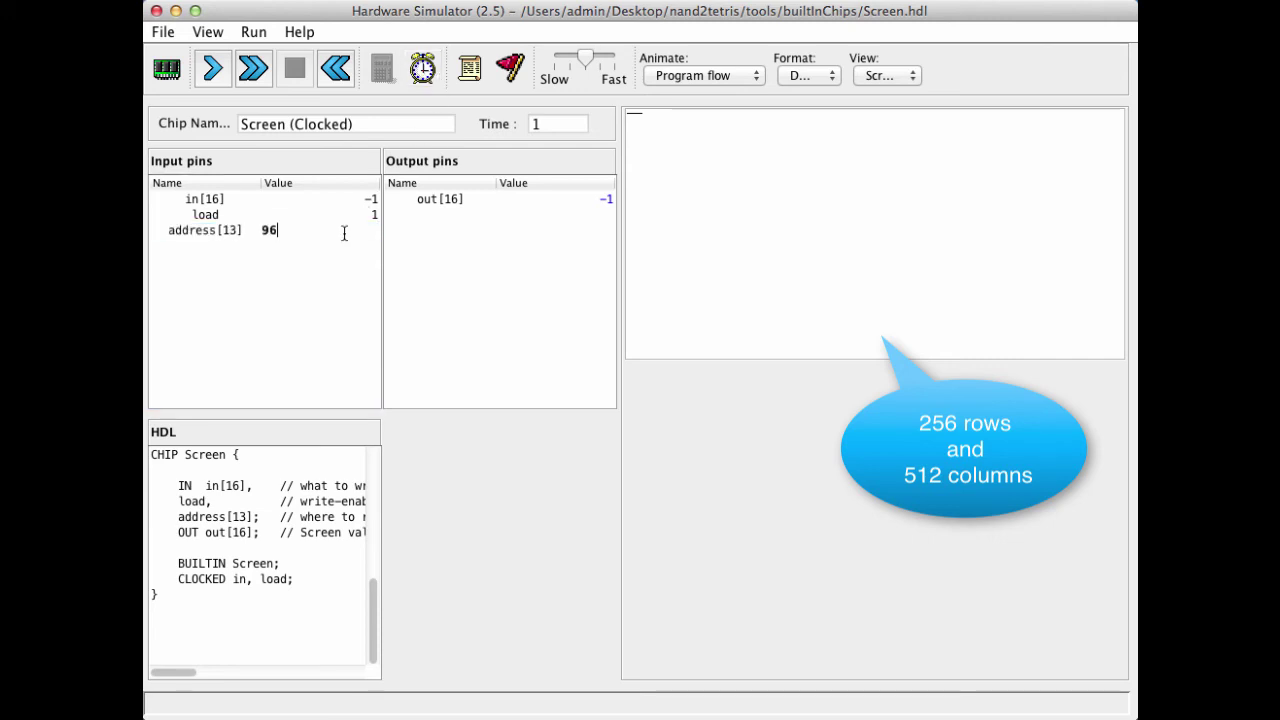
key("BackSpace")
key("BackSpace")
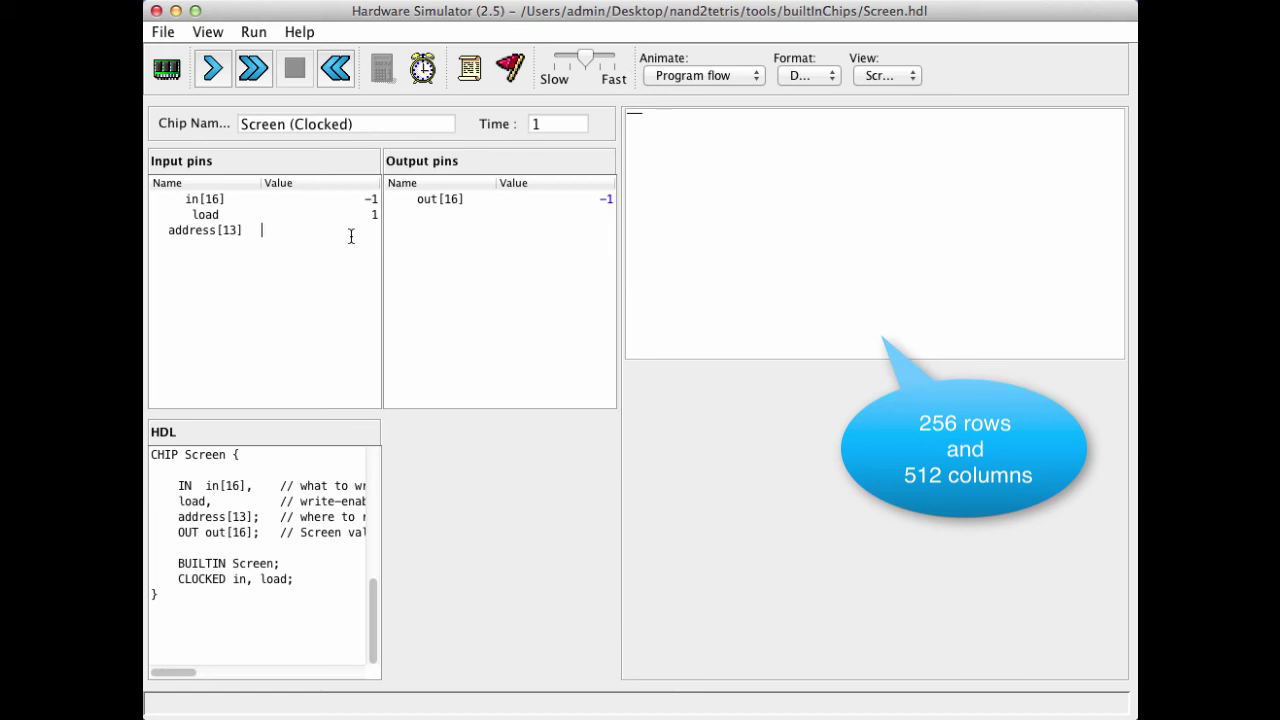
type("3045")
left_click(351, 236)
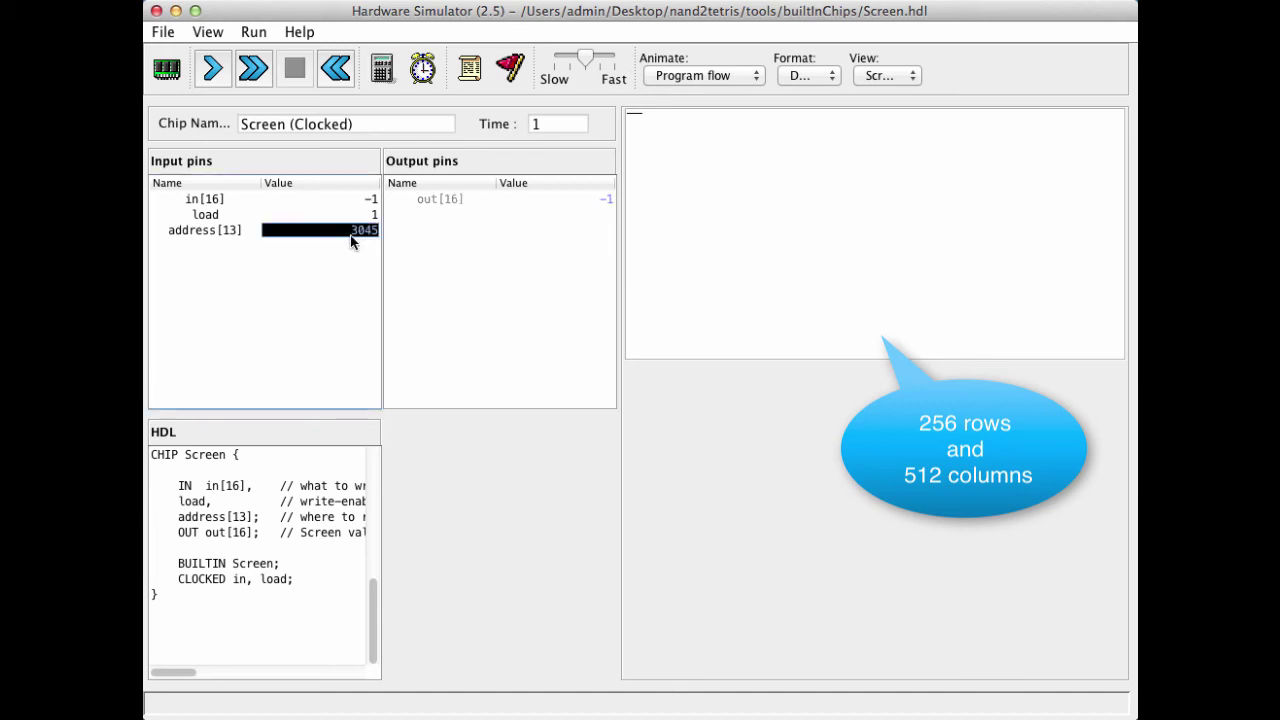
left_click(342, 197)
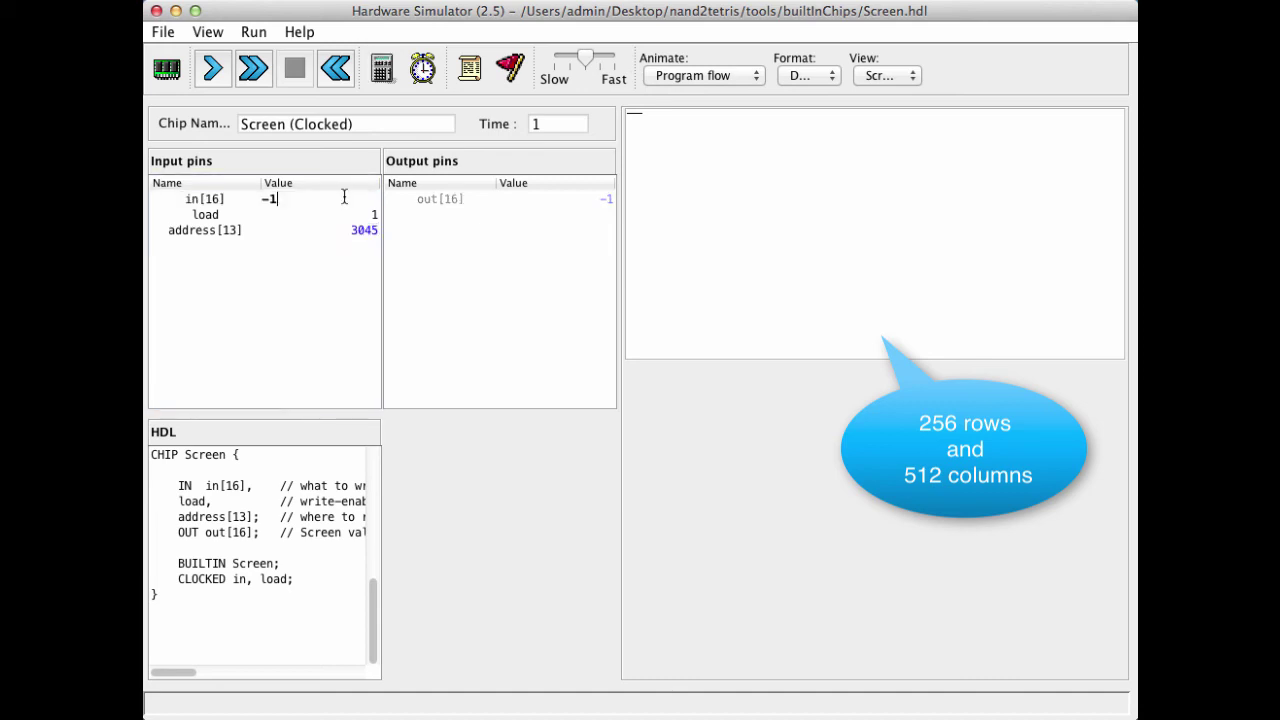
key("BackSpace")
key("BackSpace")
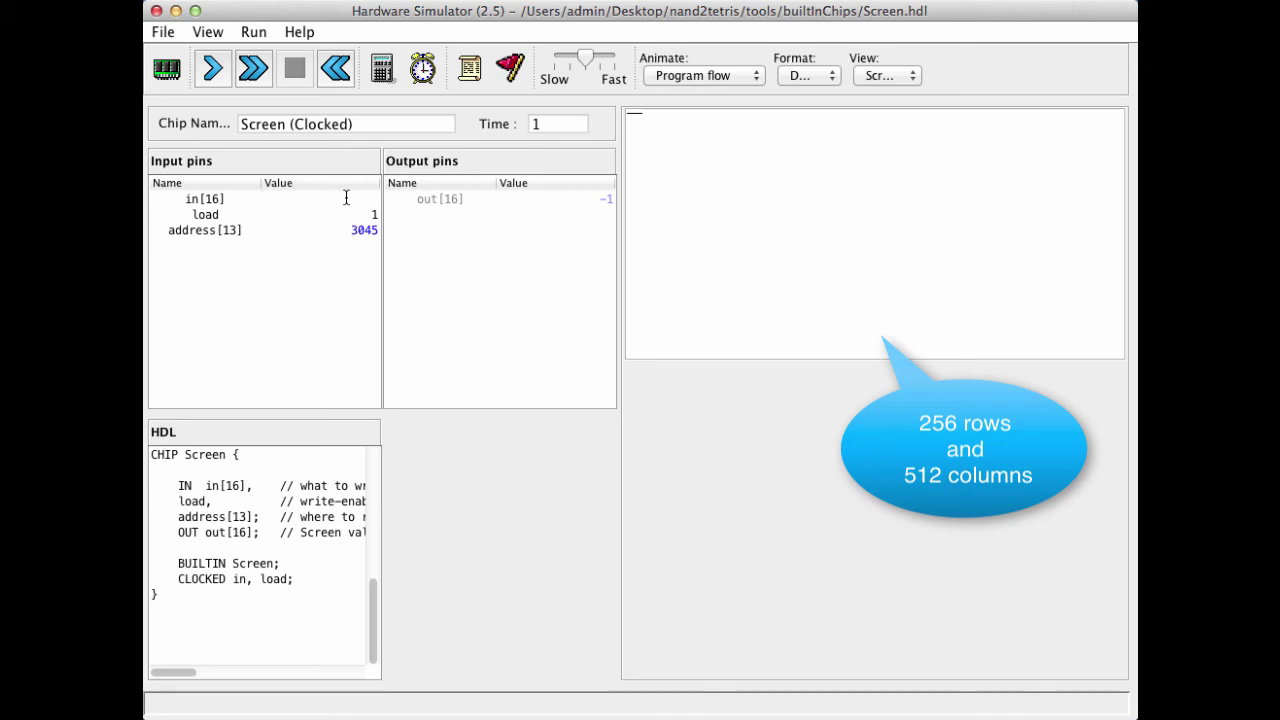
type("17")
key("Return")
left_click(346, 199)
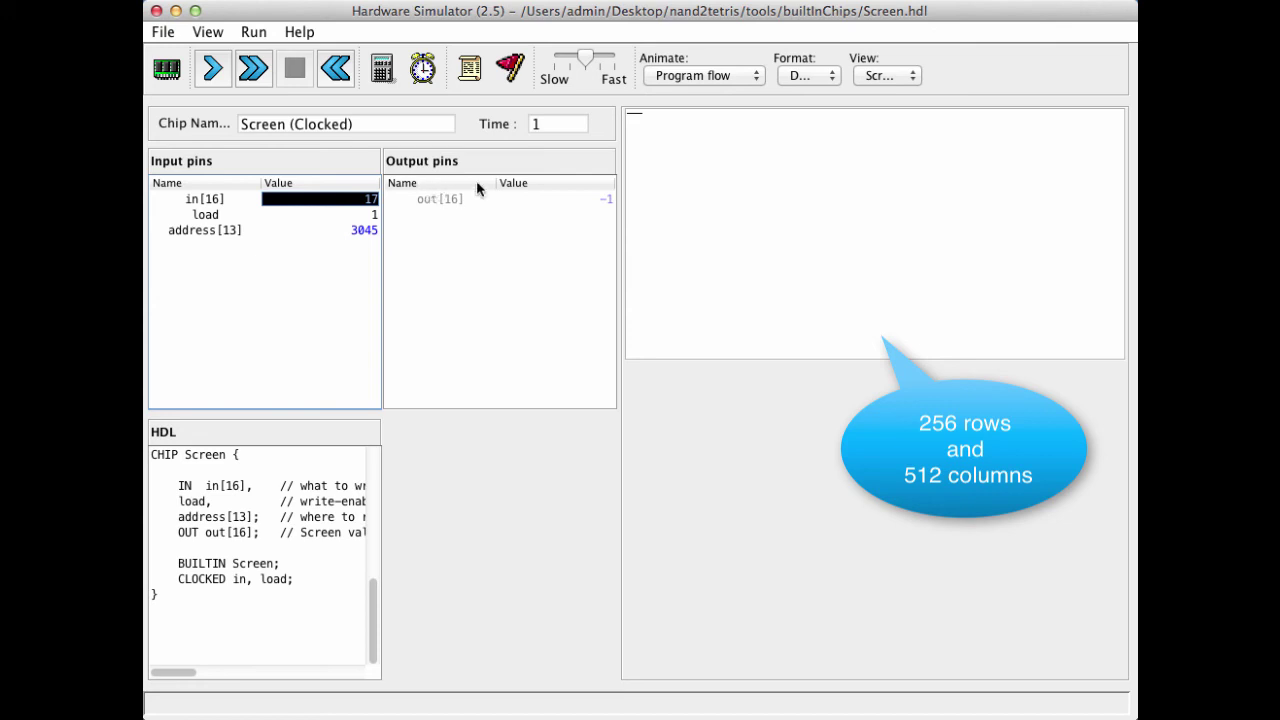
Switch the pin format to Binary and clock to time 2, writing 17 to address 3045
left_click(834, 75)
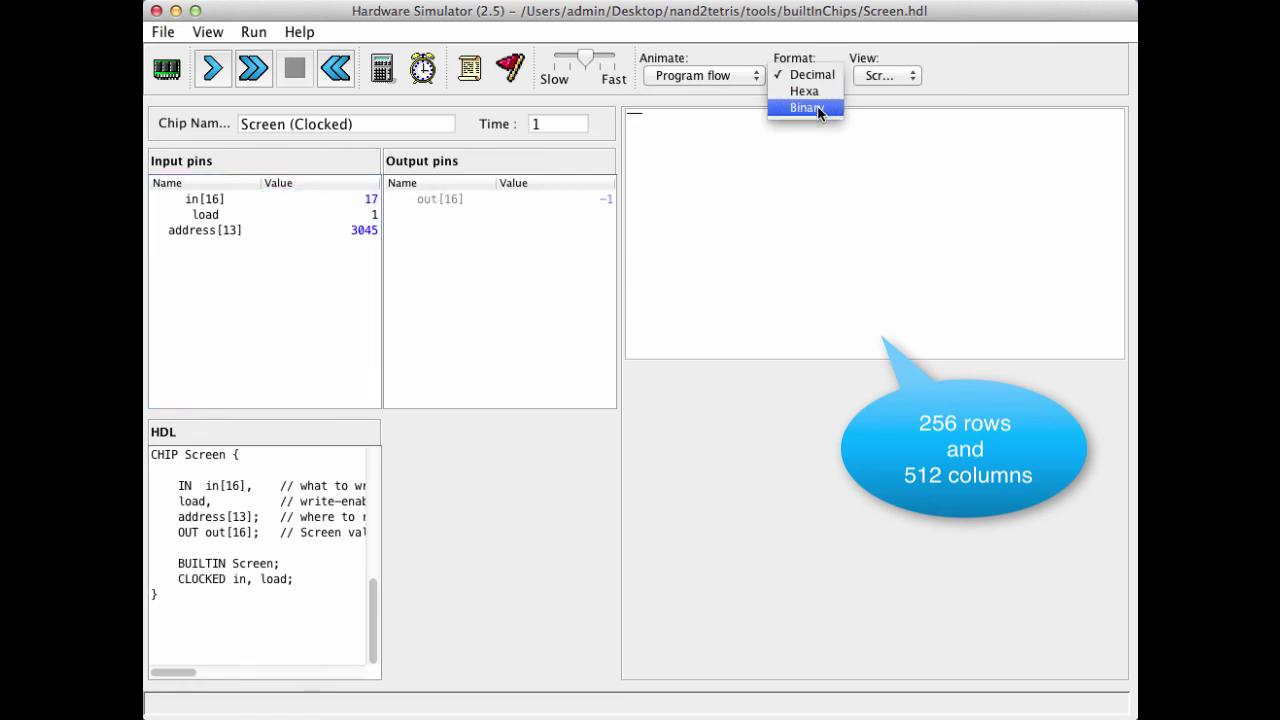
left_click(817, 106)
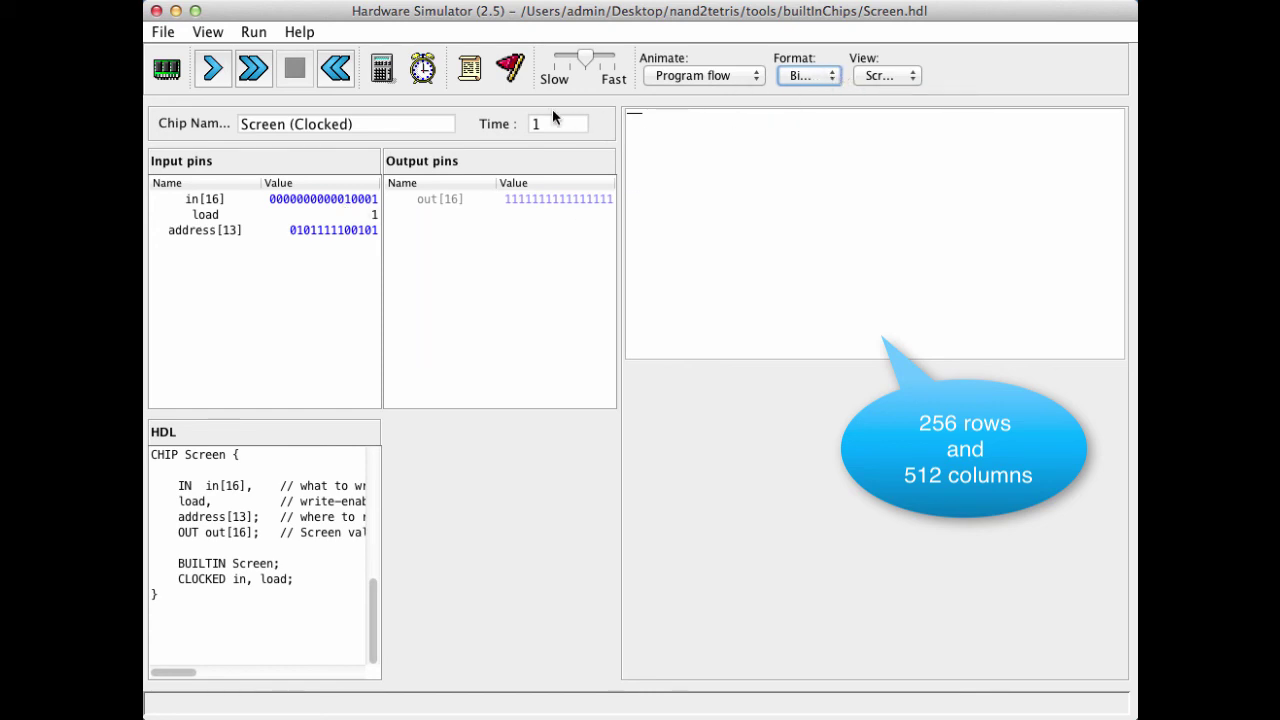
left_click(422, 70)
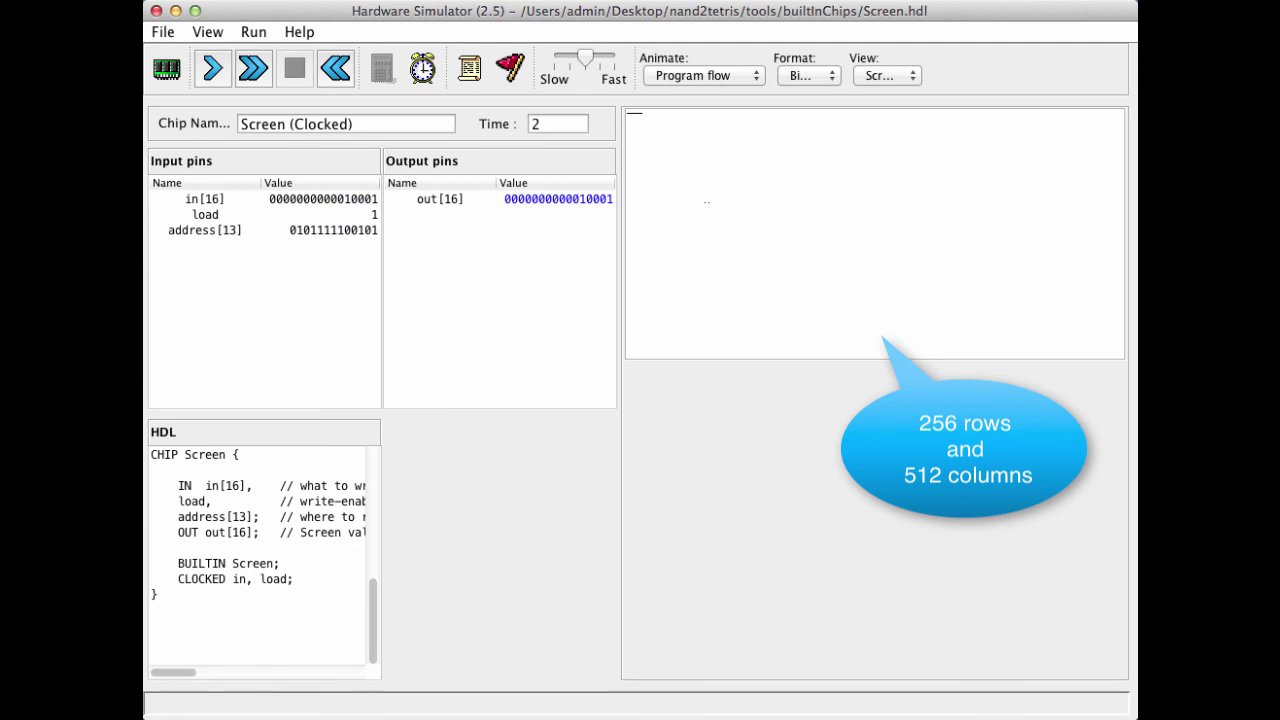